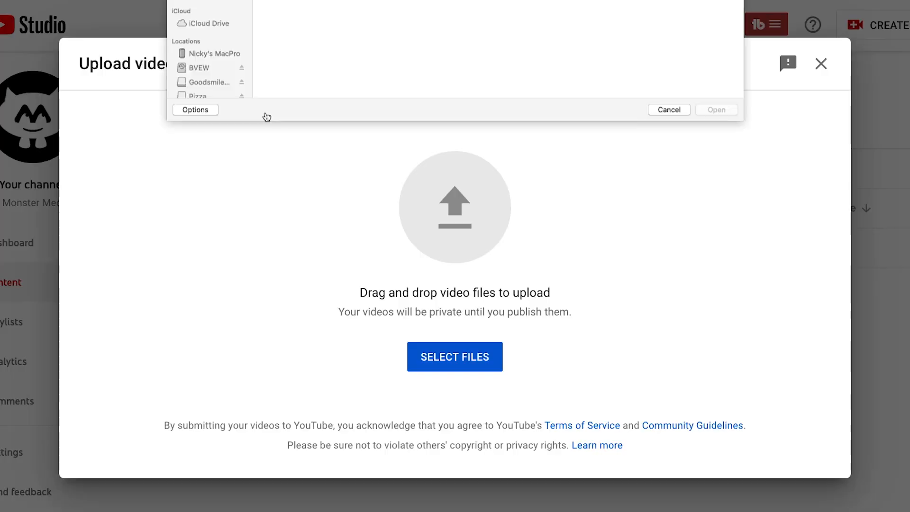
# Step: Upload the video file programming 1.mov
pyautogui.doubleClick(289, 32)
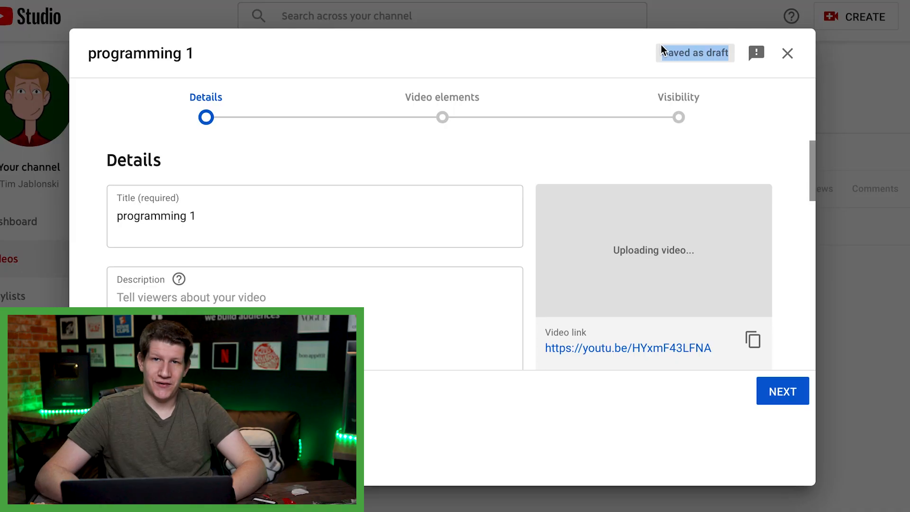
# Step: Examine the upload's draft status and its detail settings, from title and thumbnail through to the expanded age restriction options
pyautogui.click(660, 45)
pyautogui.moveTo(730, 57); pyautogui.dragTo(656, 50)
pyautogui.click(655, 50)
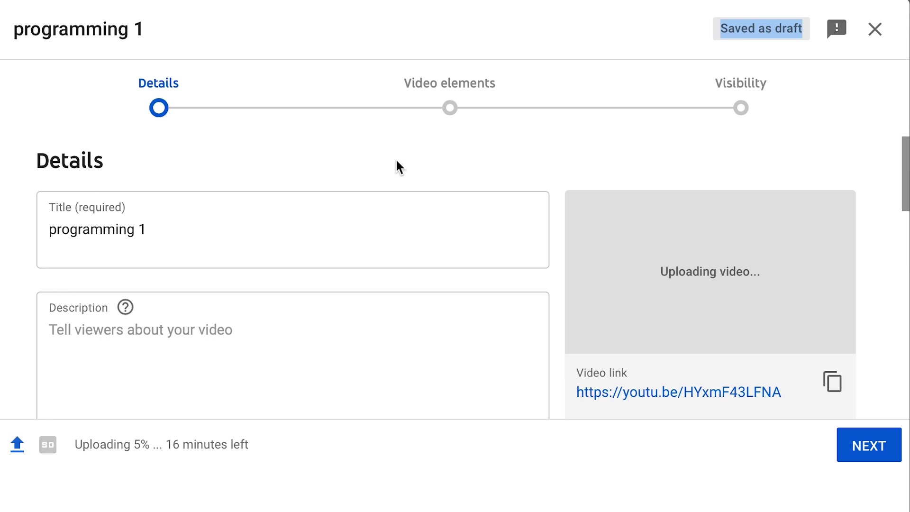
pyautogui.scroll(-7, 186, 189)
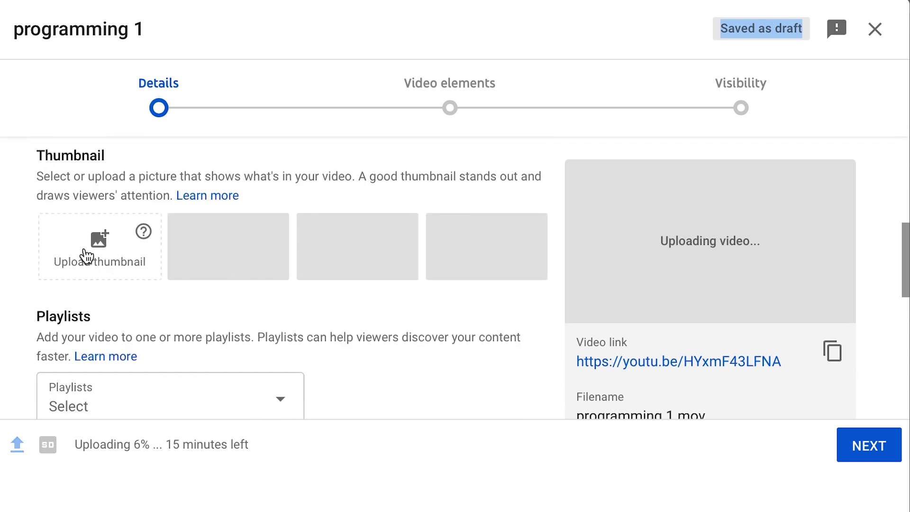
pyautogui.scroll(-4, 112, 263)
pyautogui.scroll(-5, 152, 237)
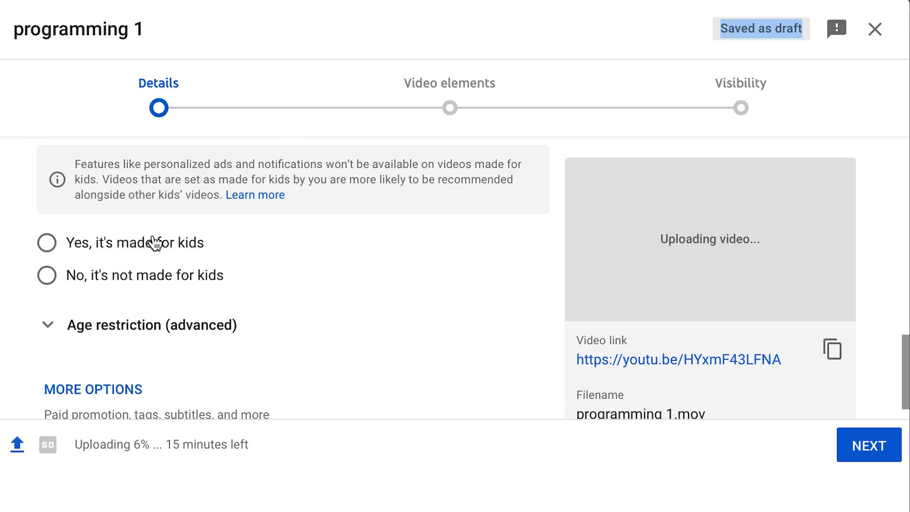
pyautogui.click(118, 332)
pyautogui.scroll(-4, 117, 332)
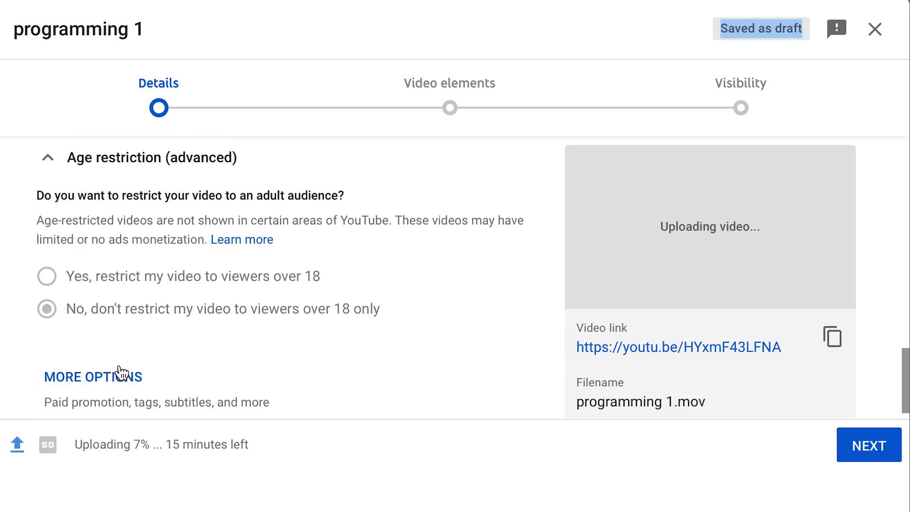
pyautogui.scroll(-1, 120, 373)
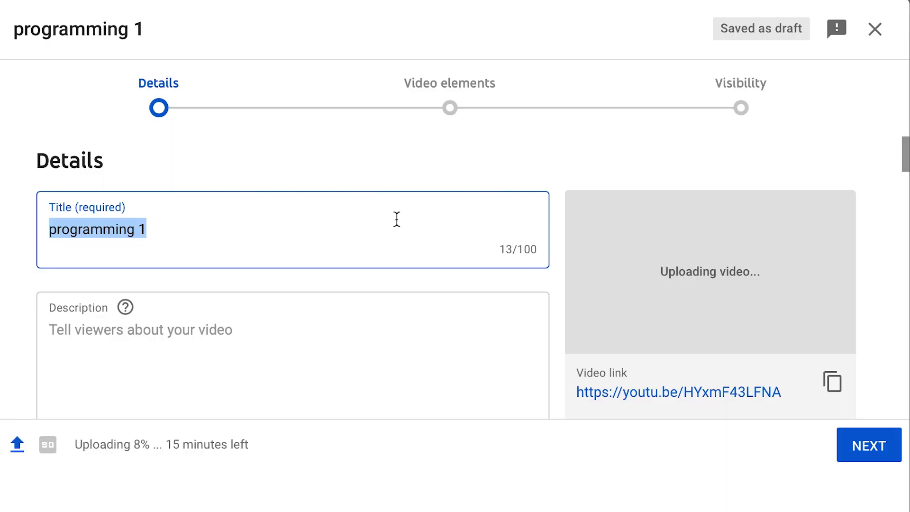
# Step: Title the video "The Title We Should Already Have" and enter text in its description
pyautogui.write('The Title We Should Already Have')
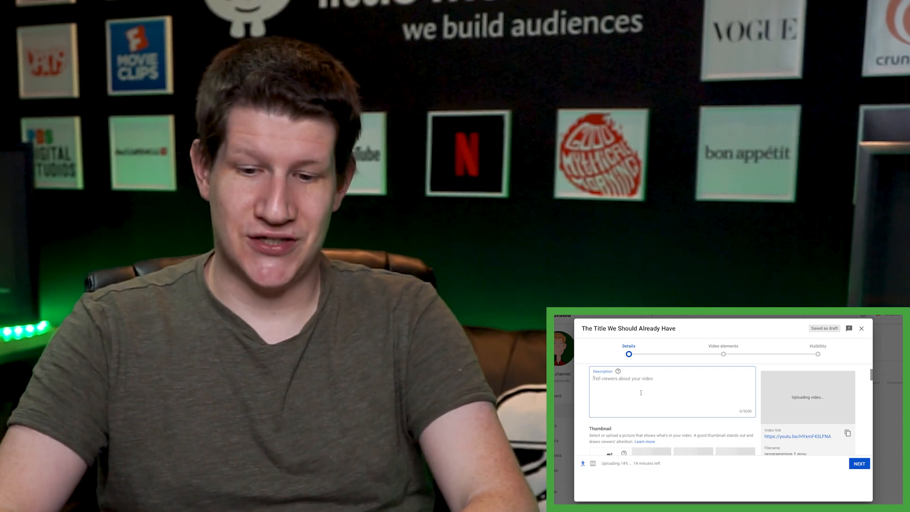
pyautogui.write('kl')
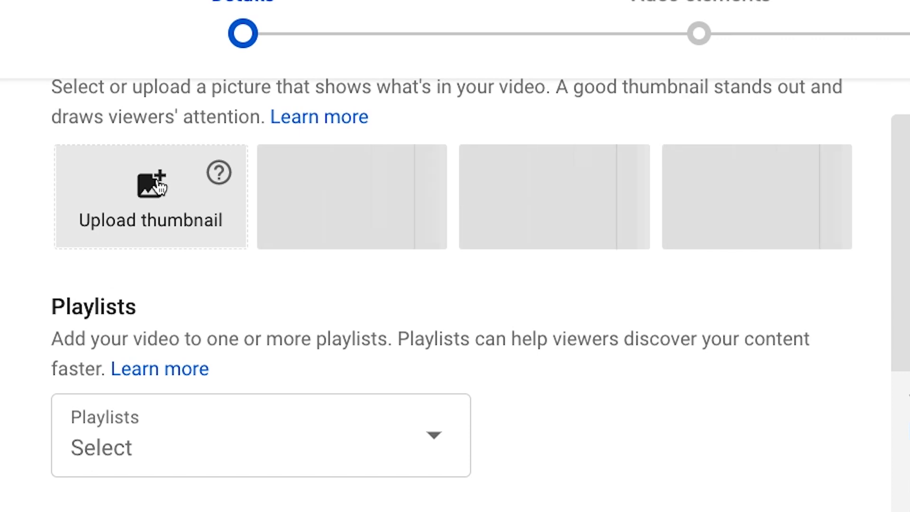
# Step: Try to upload a custom thumbnail image for the video
pyautogui.click(158, 184)
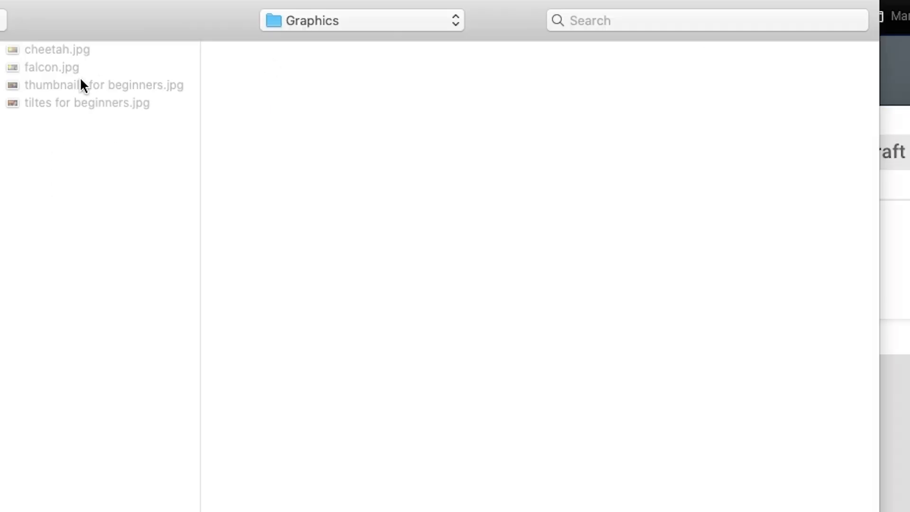
pyautogui.click(85, 102)
pyautogui.click(822, 510)
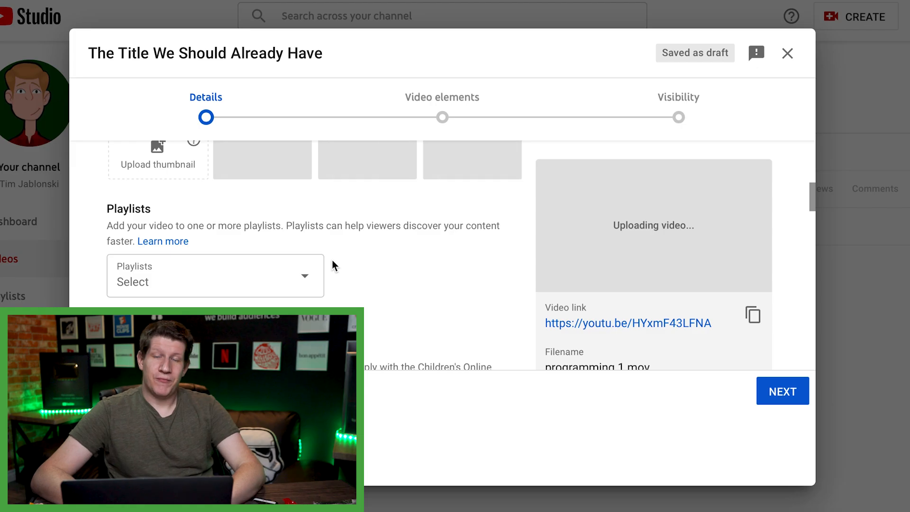
# Step: Add the video to the Guilty Pleasure Songs playlist
pyautogui.click(244, 275)
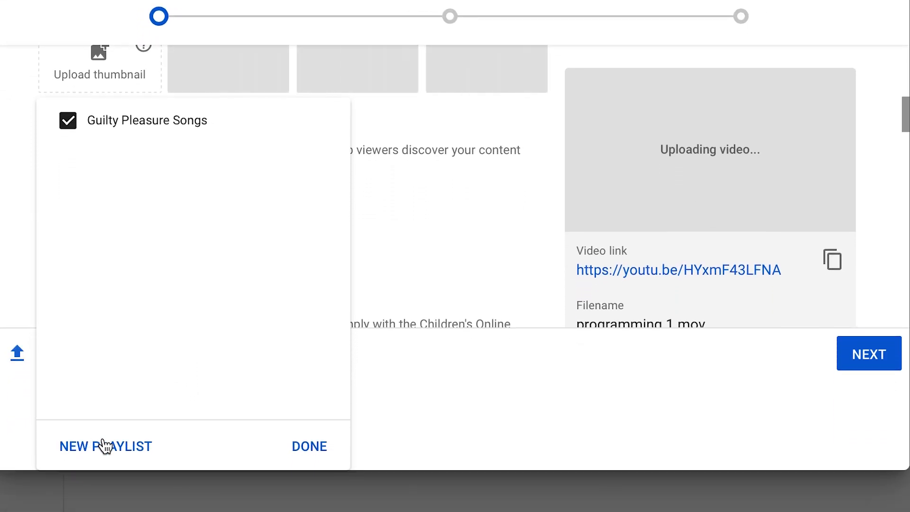
pyautogui.click(312, 447)
# Step: Mark the video as not made for kids and leave it unrestricted for viewers under 18
pyautogui.scroll(-5, 155, 261)
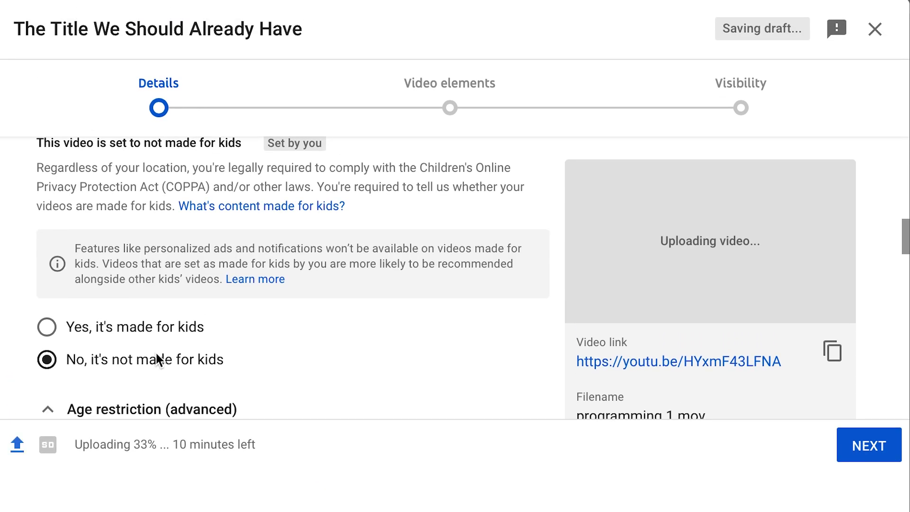
pyautogui.scroll(-4, 155, 353)
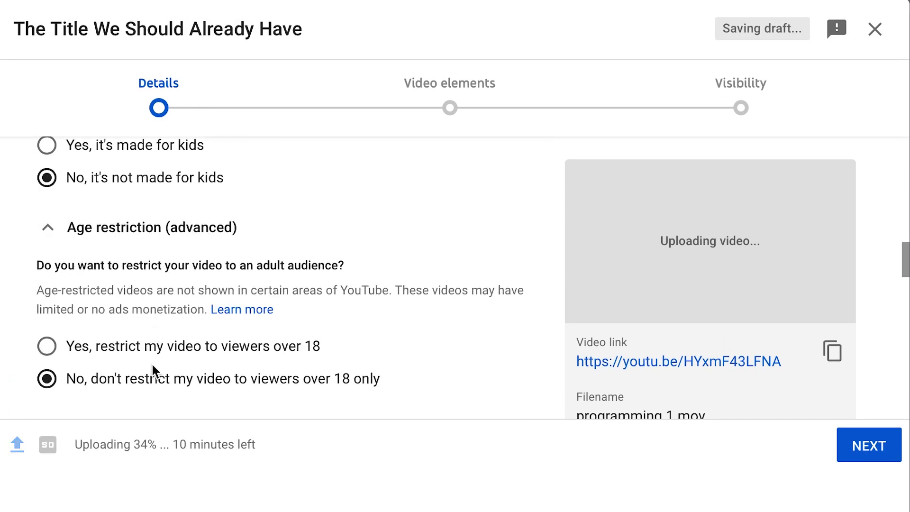
# Step: Show the additional video options and add the tags "tag" and "tags"
pyautogui.scroll(-1, 151, 363)
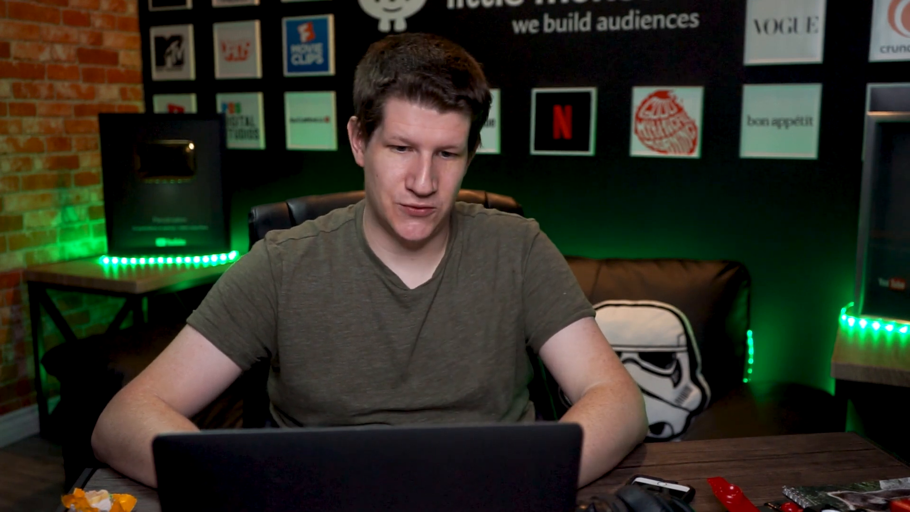
pyautogui.press('super+a')
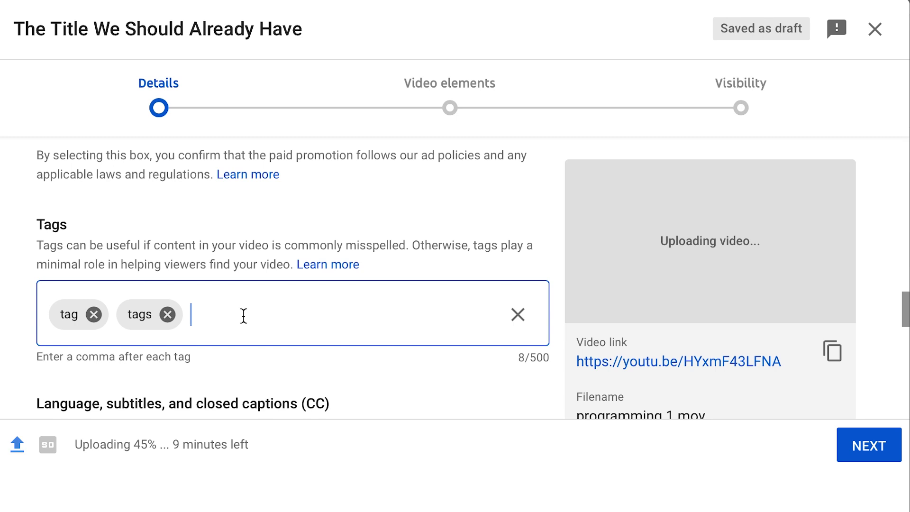
pyautogui.write('test, tests, testing, 123 test,')
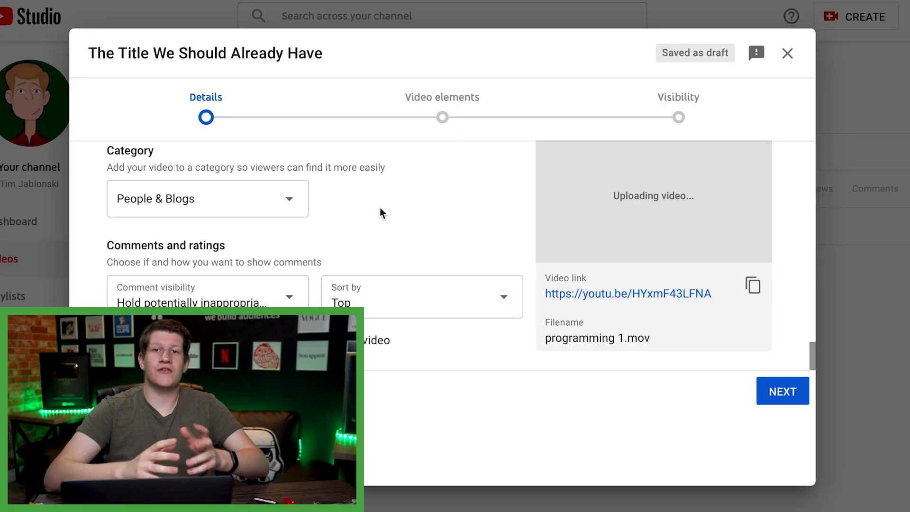
# Step: Set the video's category to Howto & Style and proceed to the video elements stage
pyautogui.click(196, 190)
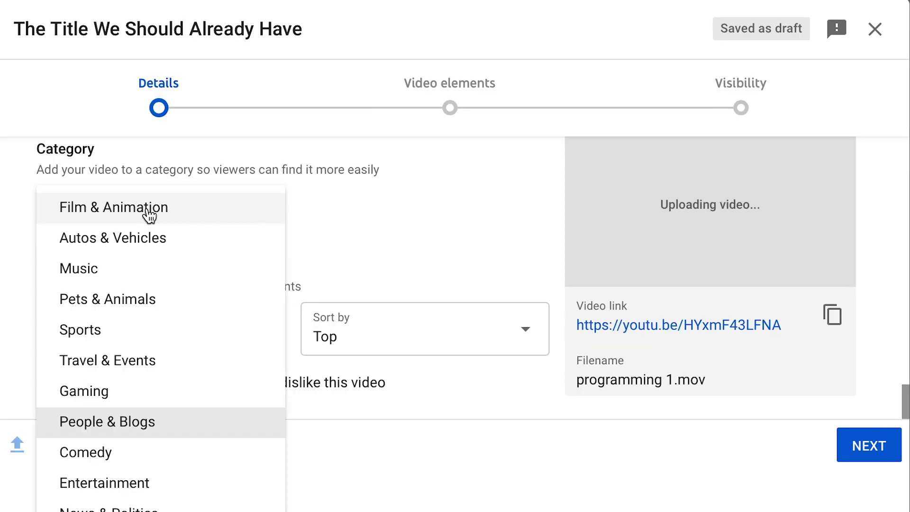
pyautogui.scroll(-2, 201, 273)
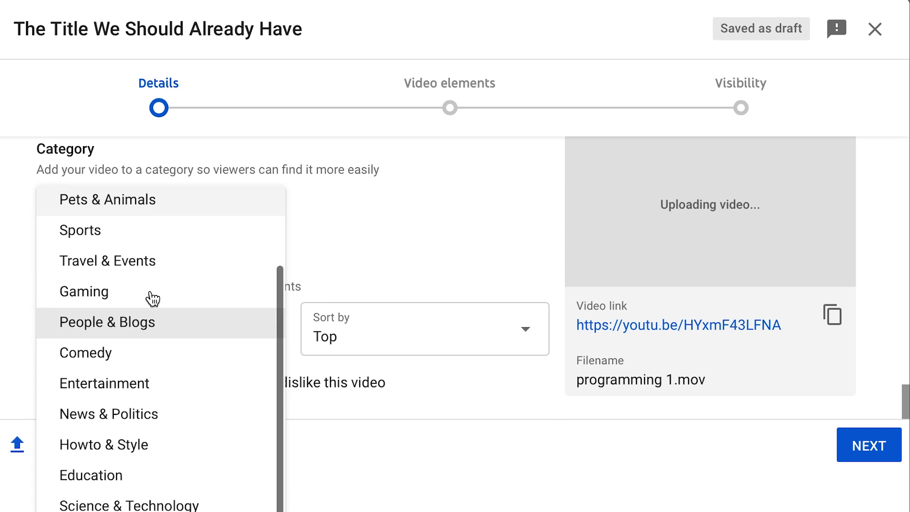
pyautogui.click(121, 445)
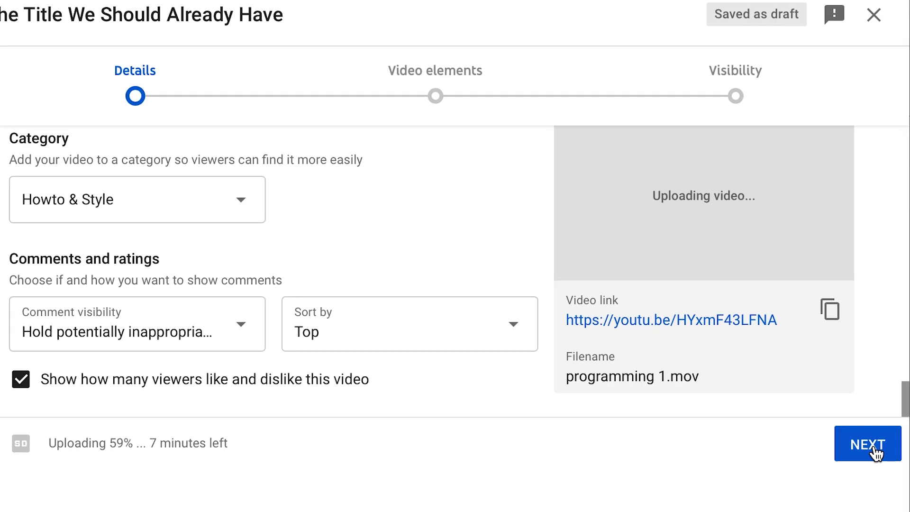
pyautogui.click(854, 426)
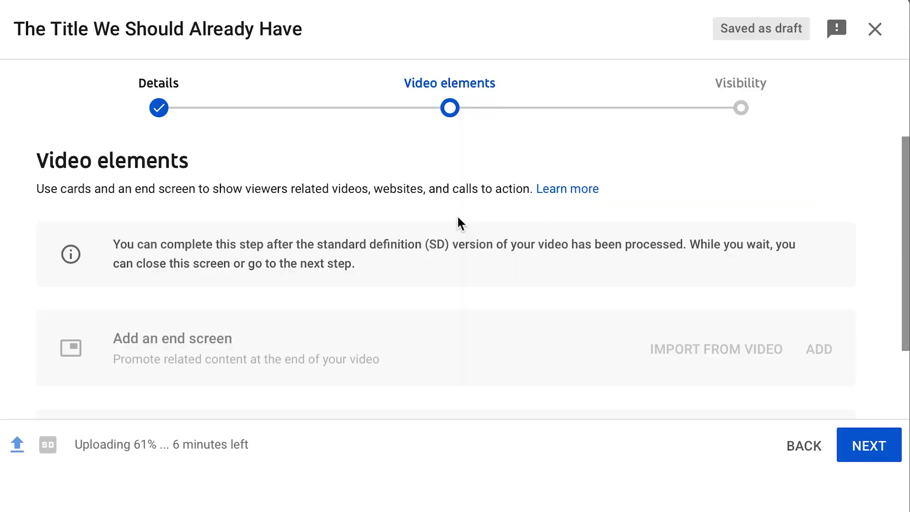
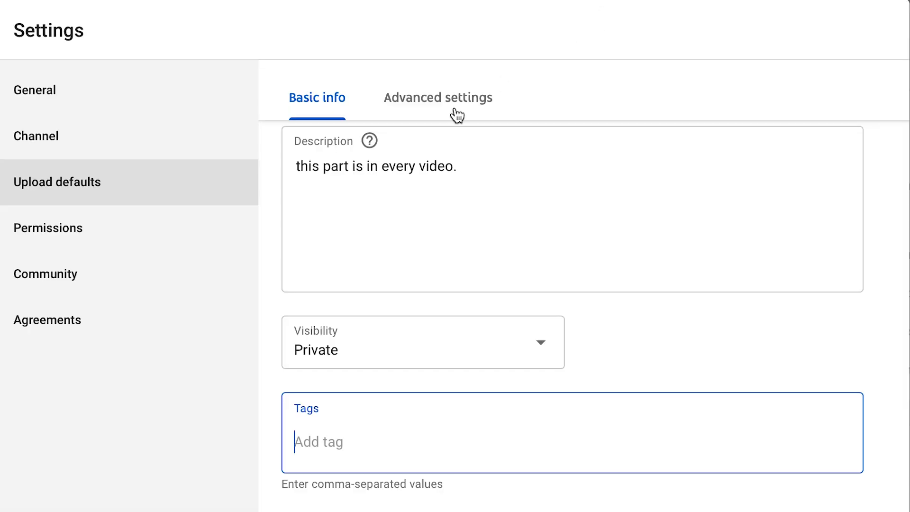
# Step: Examine the advanced upload default settings, including license, video language, comment visibility and category
pyautogui.click(438, 100)
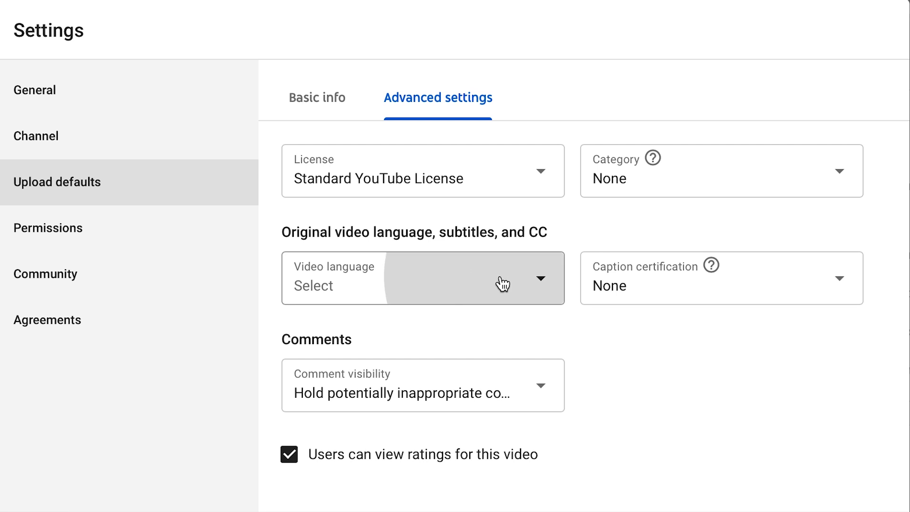
pyautogui.click(660, 358)
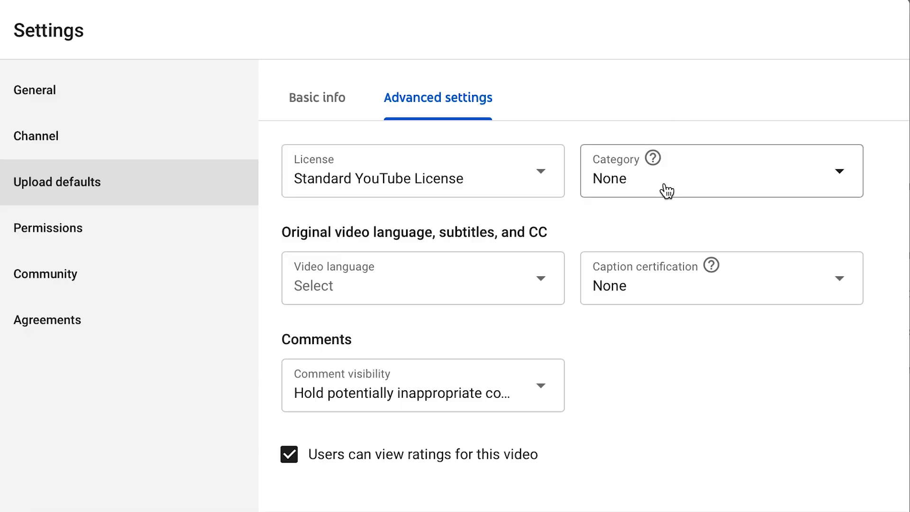
pyautogui.click(667, 191)
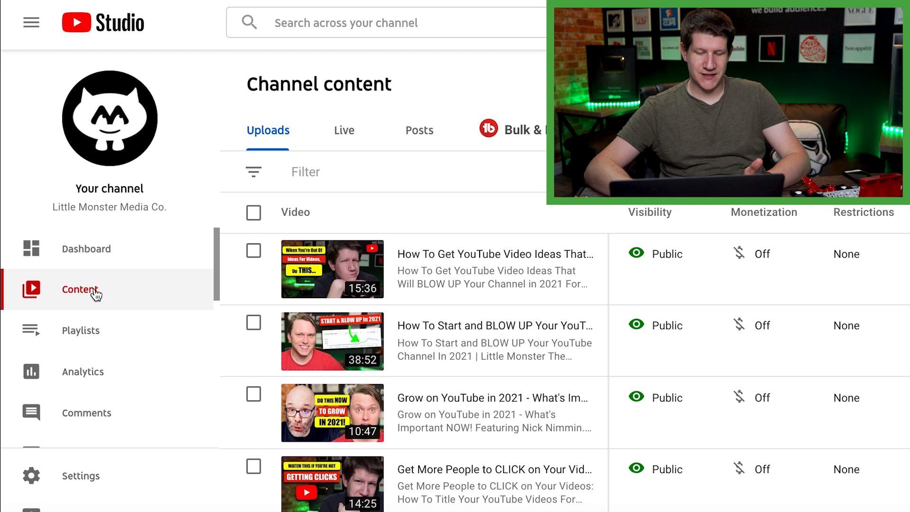
# Step: Open the details of the uploaded video "How To Get YouTube Video Ideas That Will BLOW UP Your Channel in 2021 For Beginners" and view it on YouTube
pyautogui.moveTo(431, 361)
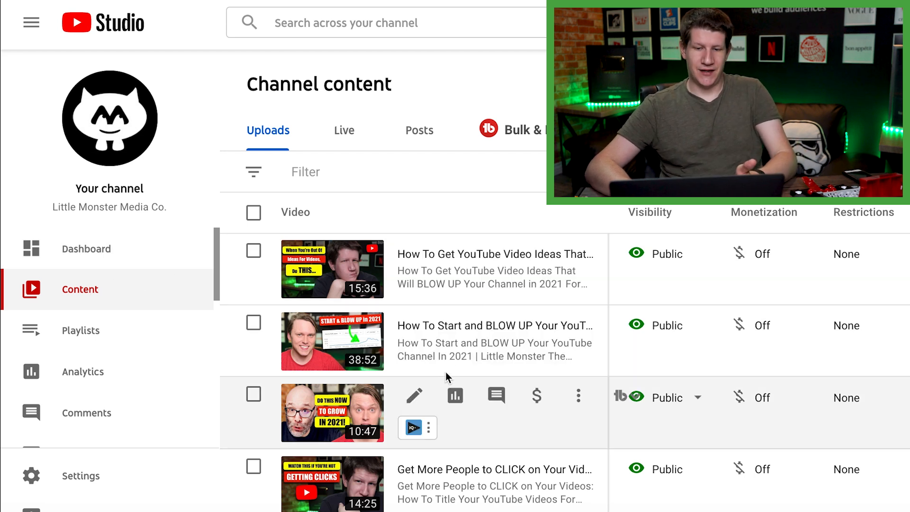
pyautogui.moveTo(432, 267)
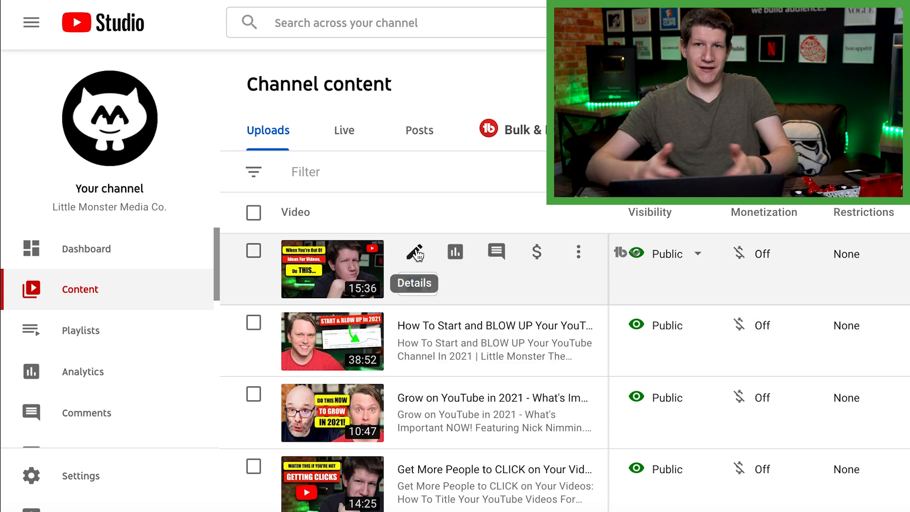
pyautogui.click(416, 253)
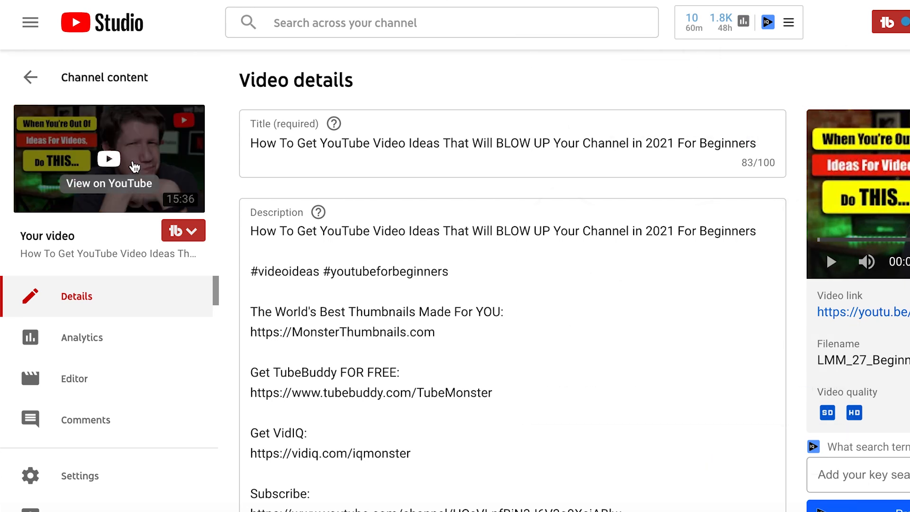
pyautogui.click(134, 165)
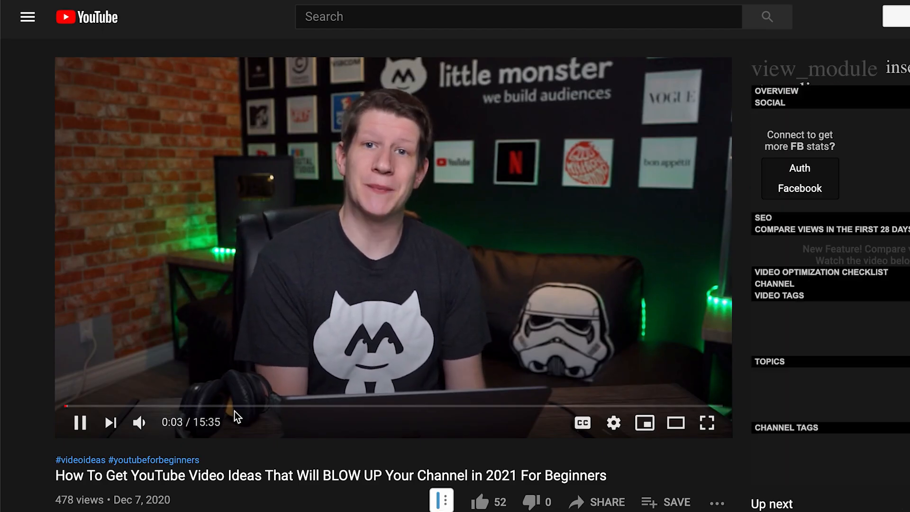